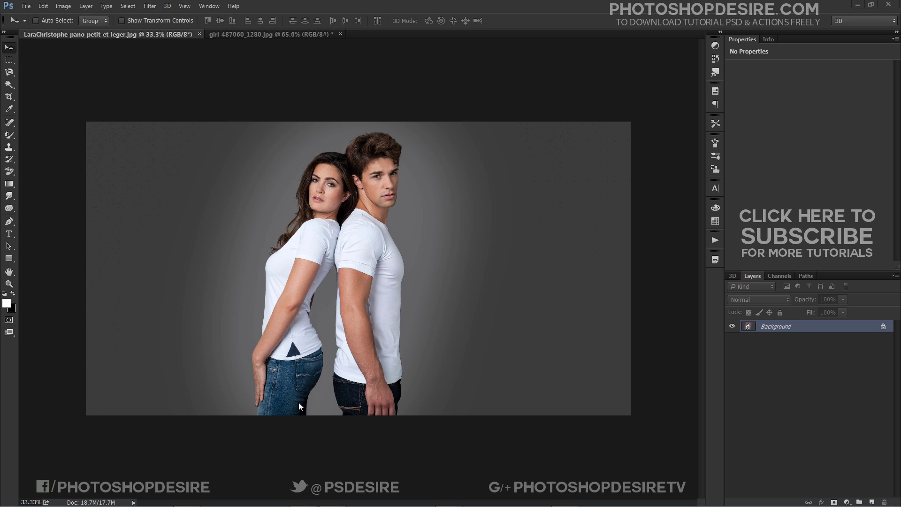
# Set the foreground colour to the jeans' dark blue, #273951.
pyautogui.scroll(1, 291, 393)
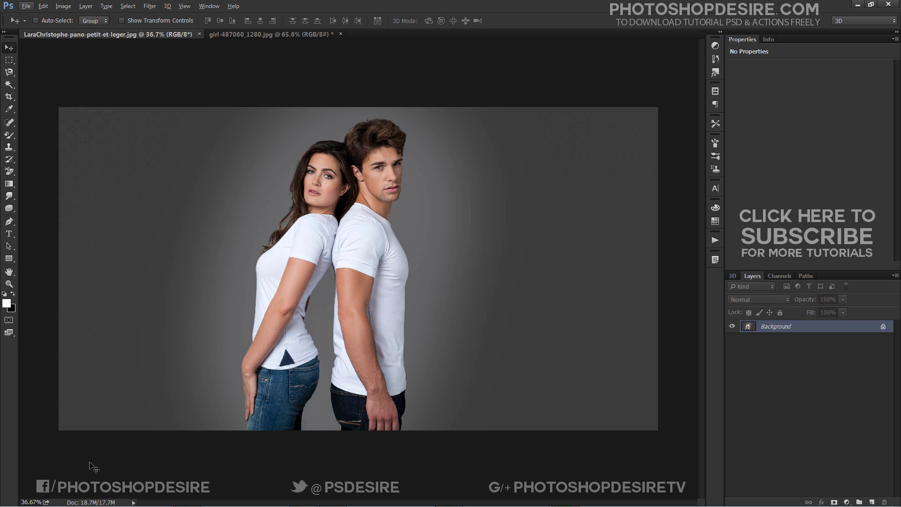
pyautogui.click(6, 304)
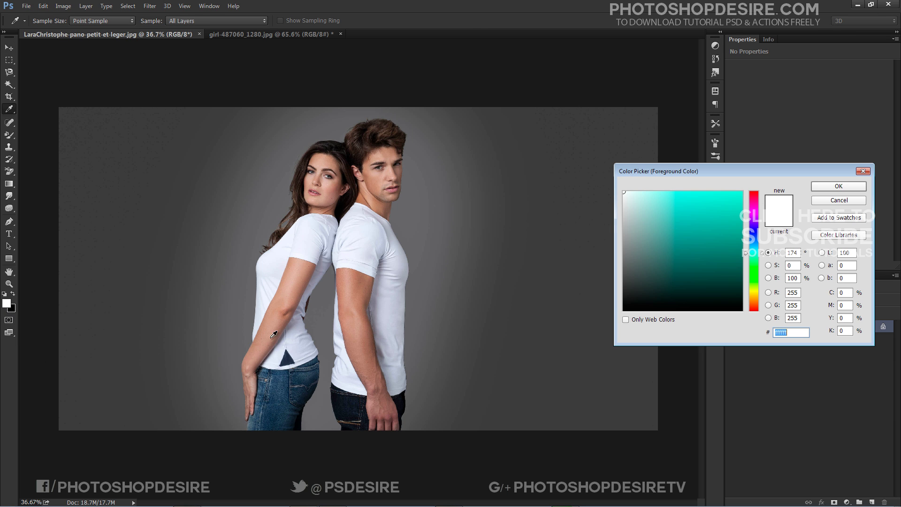
pyautogui.click(276, 405)
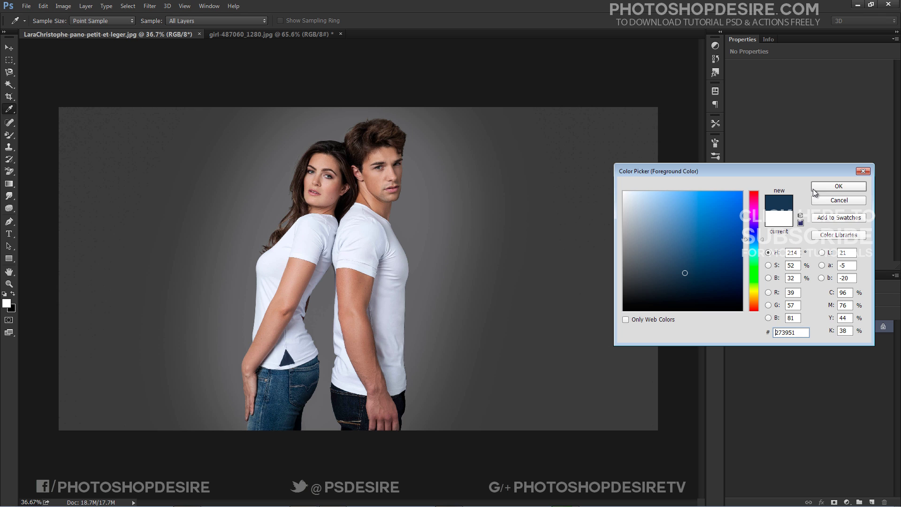
pyautogui.click(813, 188)
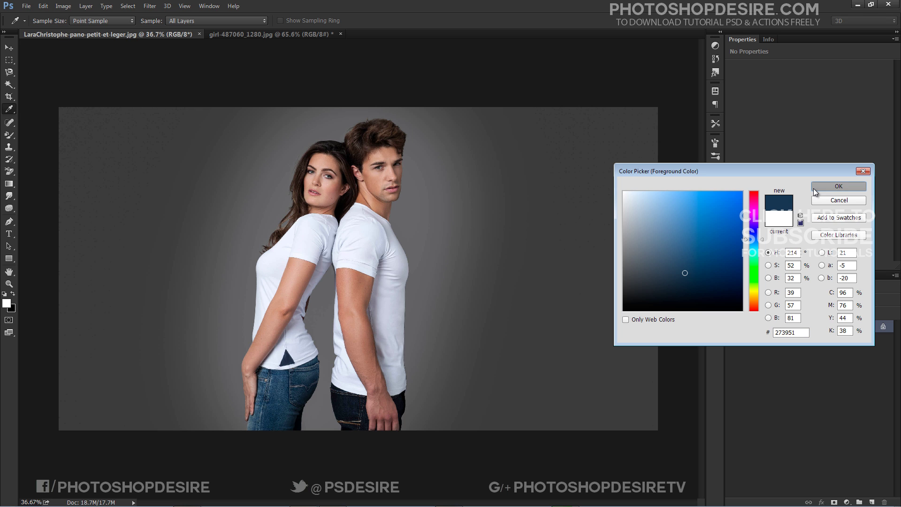
pyautogui.press('v')
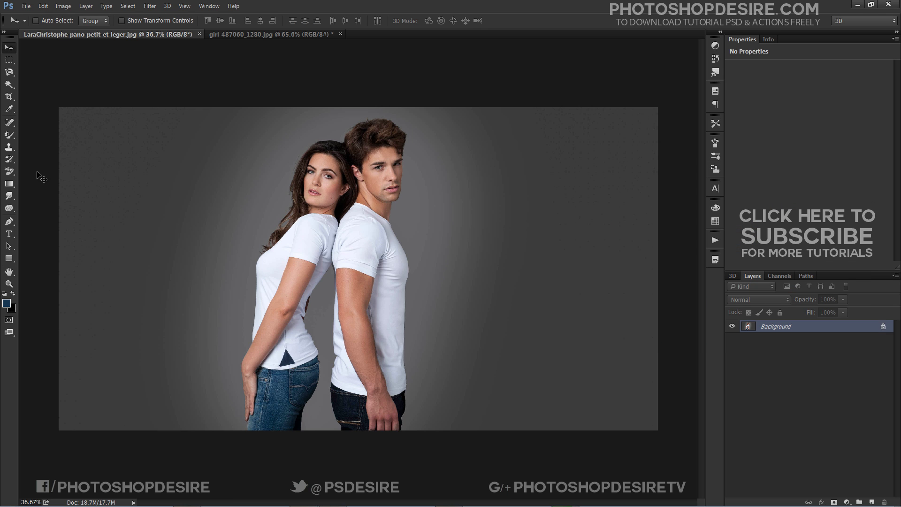
# Duplicate the Background layer as Background copy.
pyautogui.rightClick(778, 330)
pyautogui.click(788, 346)
pyautogui.click(402, 107)
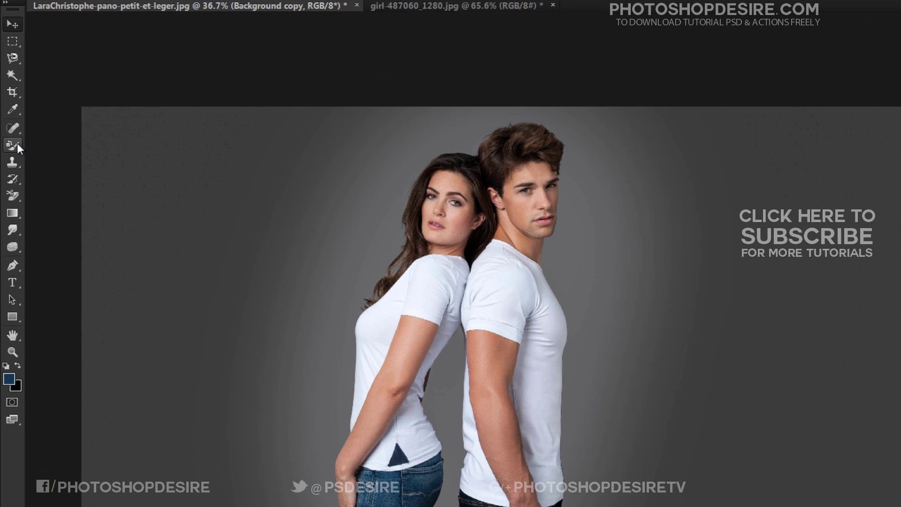
pyautogui.rightClick(9, 135)
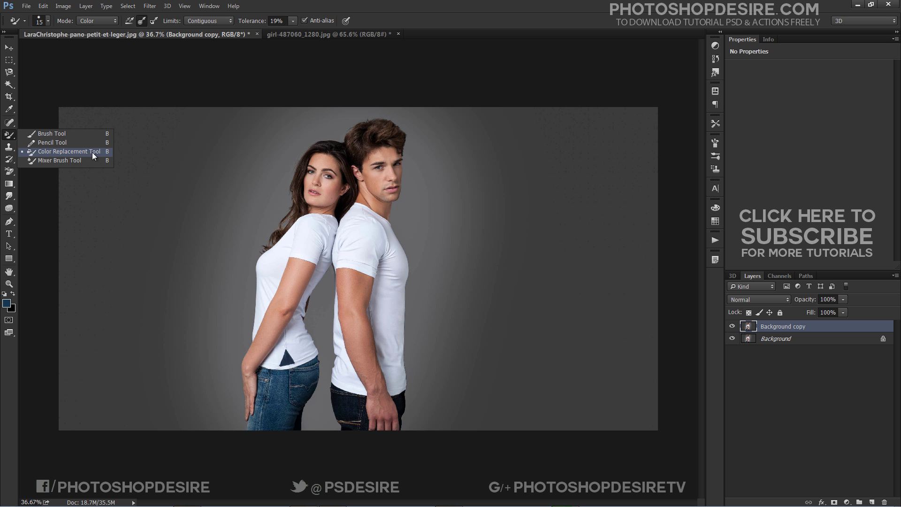
# Select the Color Replacement Tool with Mode Color and Limits Contiguous.
pyautogui.click(92, 152)
pyautogui.click(97, 22)
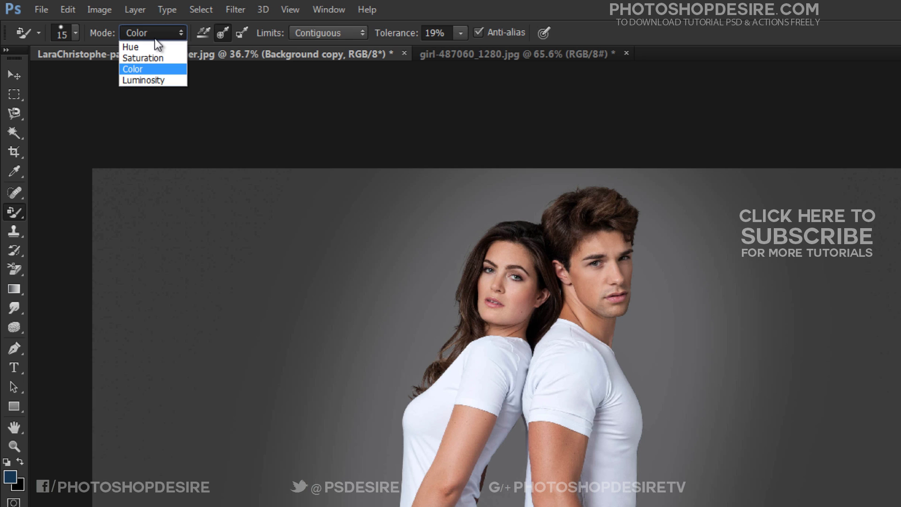
pyautogui.click(154, 40)
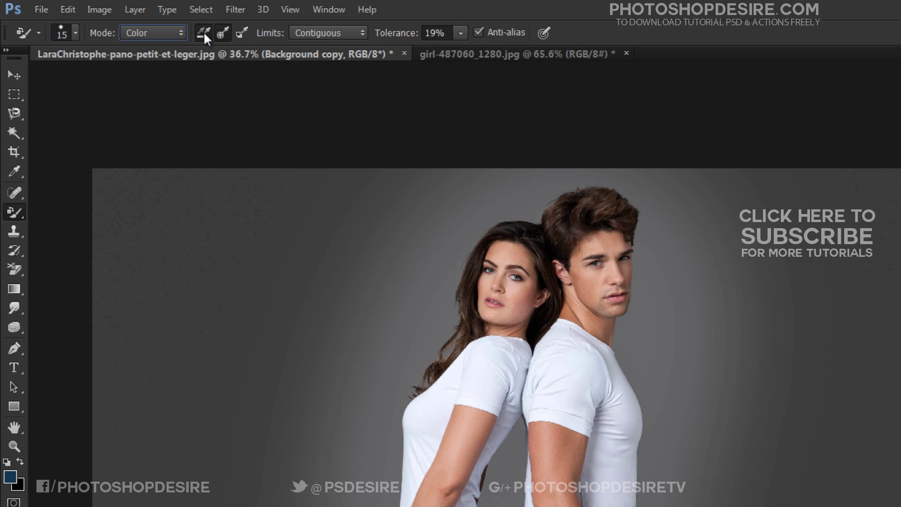
pyautogui.click(327, 33)
pyautogui.click(326, 56)
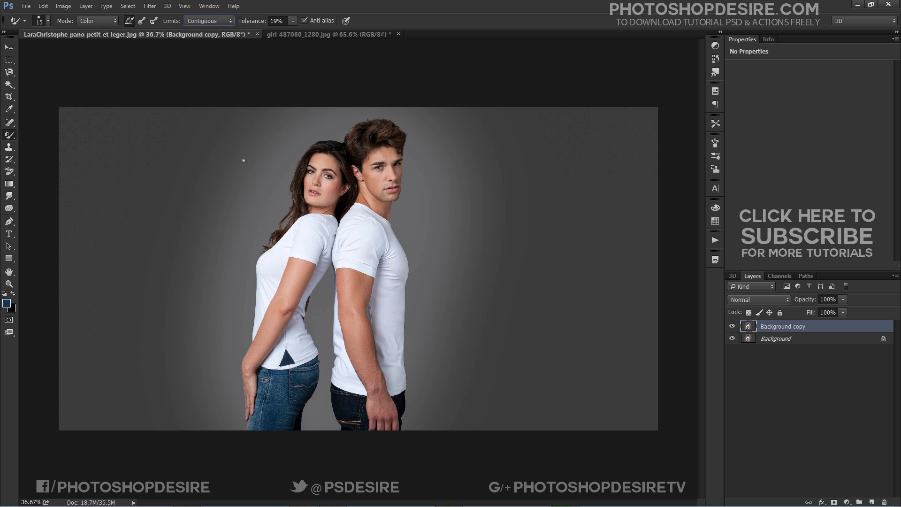
# Set the brush to 143 px and paint blue over the backdrop left of the woman.
pyautogui.click(46, 24)
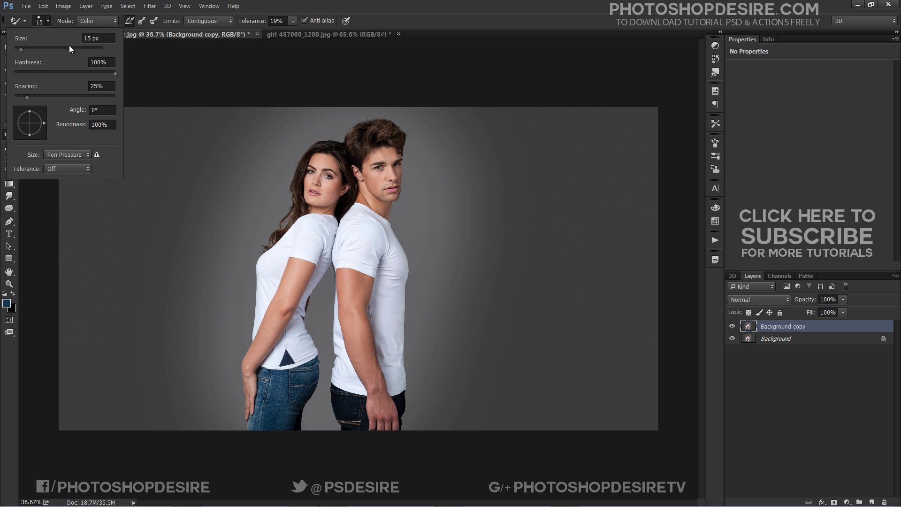
pyautogui.click(62, 49)
pyautogui.click(68, 50)
pyautogui.click(228, 131)
pyautogui.click(231, 132)
pyautogui.moveTo(194, 202)
pyautogui.mouseDown()
pyautogui.moveTo(298, 141)
pyautogui.moveTo(285, 198)
pyautogui.moveTo(250, 255)
pyautogui.moveTo(235, 416)
pyautogui.moveTo(222, 423)
pyautogui.mouseUp()
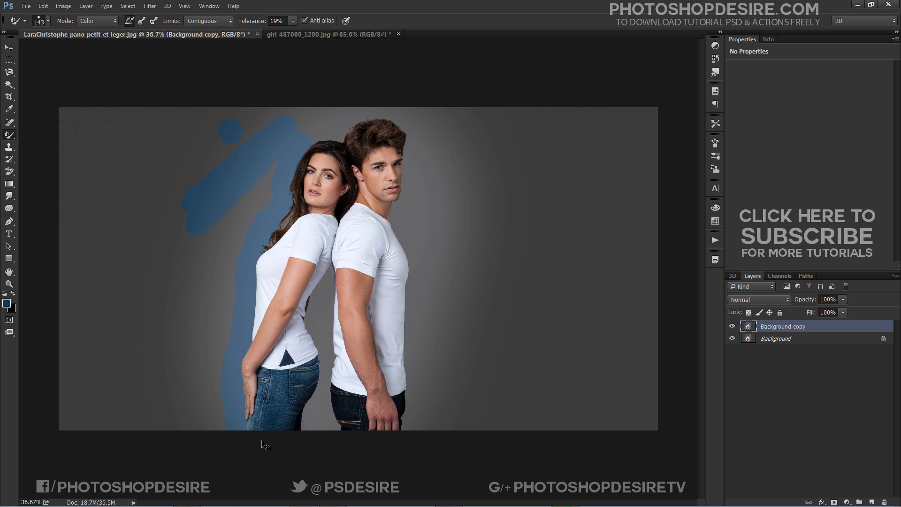
# Recolour the backdrop beside the woman's hand blue, redoing the stroke at 10% tolerance.
pyautogui.scroll(5, 257, 446)
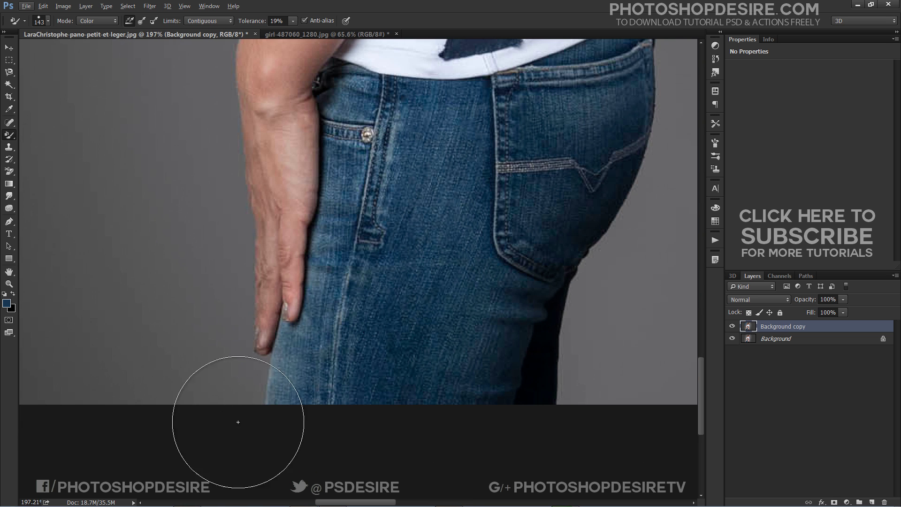
pyautogui.moveTo(240, 296)
pyautogui.mouseDown()
pyautogui.moveTo(248, 349)
pyautogui.moveTo(270, 347)
pyautogui.moveTo(269, 323)
pyautogui.mouseUp()
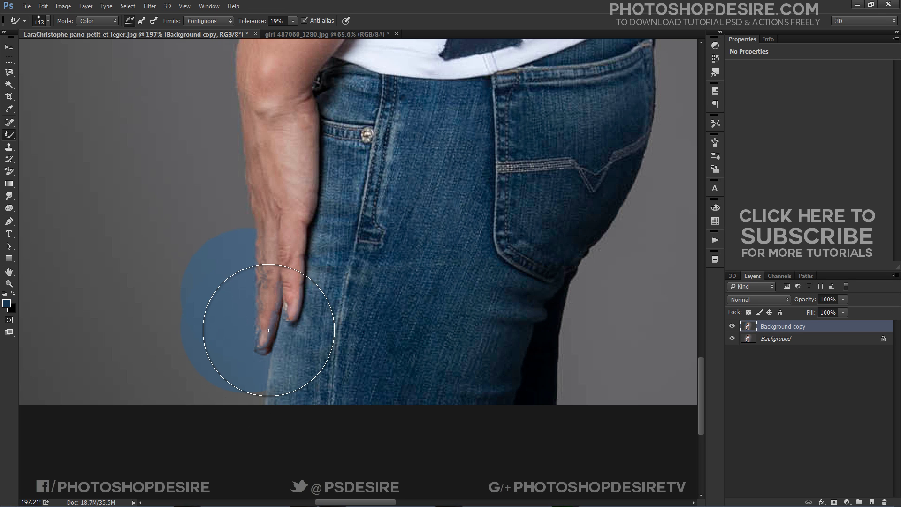
pyautogui.hotkey('ctrl', 'z')
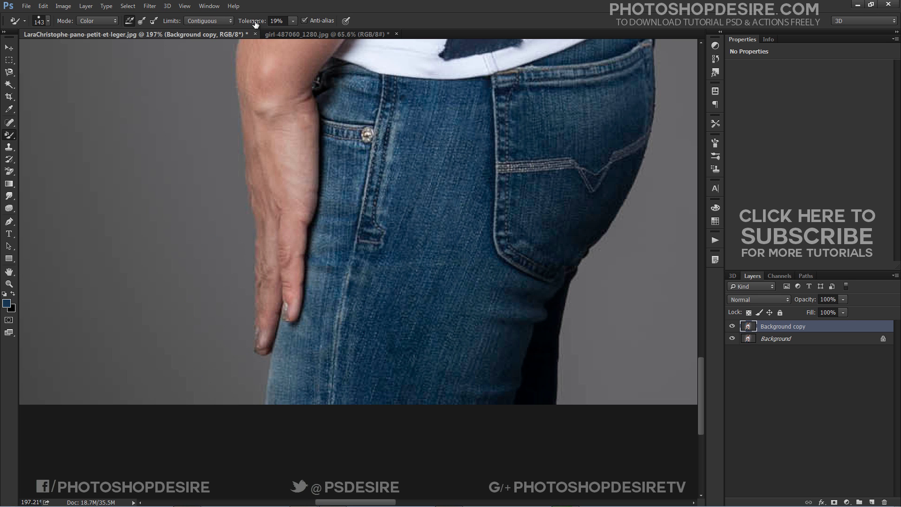
pyautogui.moveTo(238, 277)
pyautogui.mouseDown()
pyautogui.moveTo(231, 331)
pyautogui.moveTo(248, 373)
pyautogui.mouseUp()
pyautogui.hotkey('ctrl', 'z')
pyautogui.moveTo(238, 293); pyautogui.dragTo(242, 371)
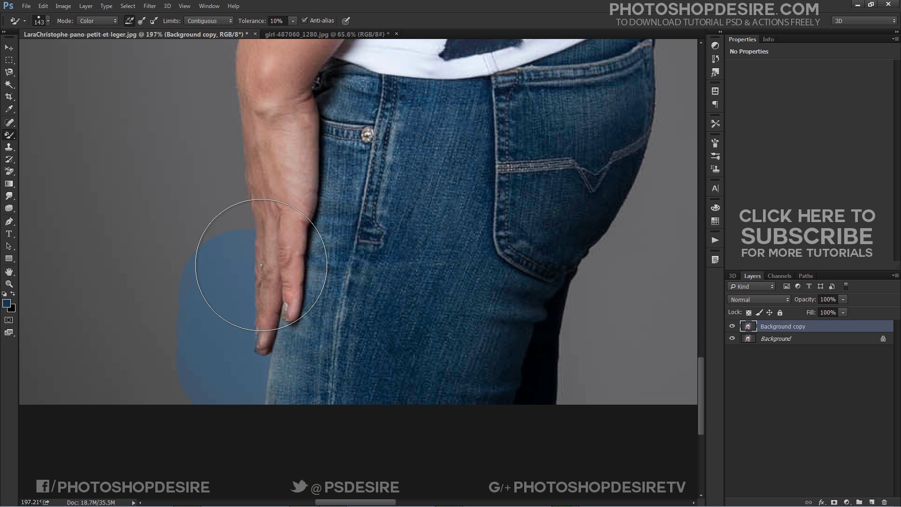
# Paint the grey gap between the couple's arms blue.
pyautogui.scroll(-4, 300, 254)
pyautogui.scroll(-5, 291, 258)
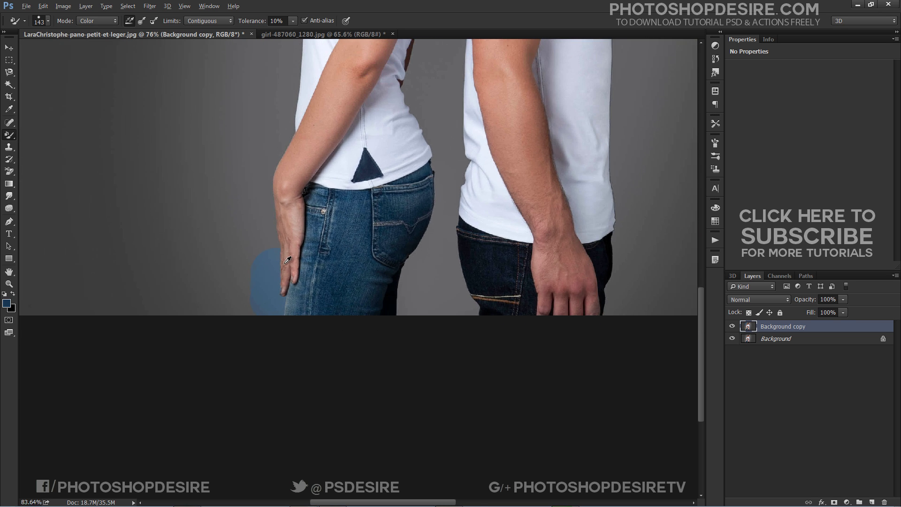
pyautogui.moveTo(380, 108)
pyautogui.mouseDown()
pyautogui.moveTo(404, 73)
pyautogui.moveTo(381, 130)
pyautogui.moveTo(396, 222)
pyautogui.moveTo(377, 297)
pyautogui.moveTo(390, 301)
pyautogui.moveTo(405, 294)
pyautogui.moveTo(396, 262)
pyautogui.moveTo(403, 113)
pyautogui.moveTo(400, 158)
pyautogui.moveTo(409, 111)
pyautogui.mouseUp()
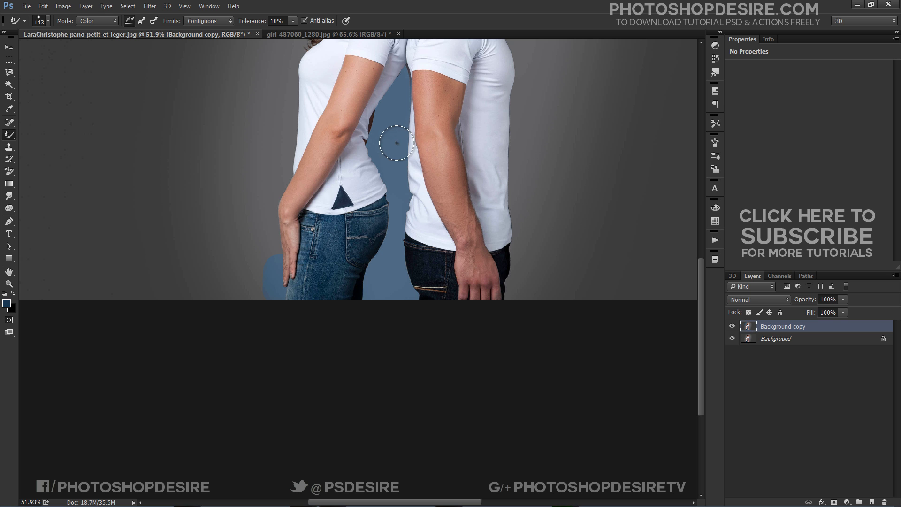
# Paint the backdrop behind, right of and above the man blue.
pyautogui.keyDown('alt'); pyautogui.scroll(-2, 567, 132); pyautogui.keyUp('alt')
pyautogui.keyDown('alt'); pyautogui.scroll(-2, 521, 201); pyautogui.keyUp('alt')
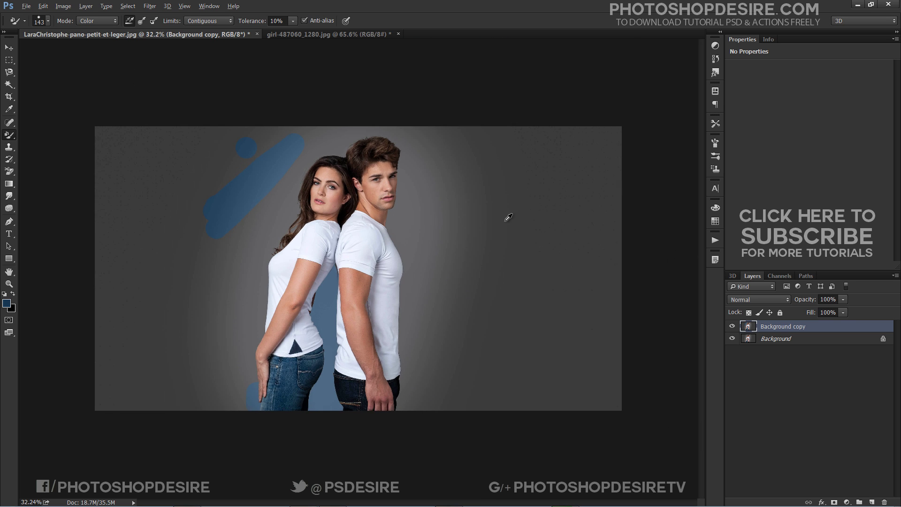
pyautogui.keyDown('alt'); pyautogui.scroll(2, 468, 273); pyautogui.keyUp('alt')
pyautogui.moveTo(402, 203)
pyautogui.mouseDown()
pyautogui.moveTo(417, 260)
pyautogui.moveTo(413, 433)
pyautogui.mouseUp()
pyautogui.moveTo(474, 433); pyautogui.dragTo(565, 367)
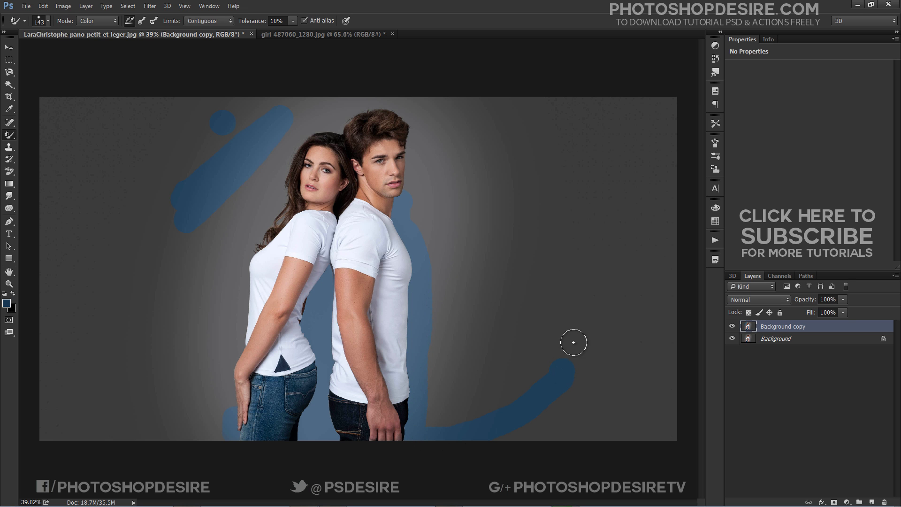
pyautogui.moveTo(413, 220)
pyautogui.mouseDown()
pyautogui.moveTo(411, 131)
pyautogui.moveTo(399, 108)
pyautogui.moveTo(361, 108)
pyautogui.moveTo(299, 137)
pyautogui.moveTo(238, 282)
pyautogui.moveTo(230, 407)
pyautogui.mouseUp()
# Enlarge the brush to 500 and recolour the wide left side of the backdrop.
pyautogui.press(']')
pyautogui.press(']')
pyautogui.press(']')
pyautogui.press(']')
pyautogui.press(']')
pyautogui.press(']')
pyautogui.press(']')
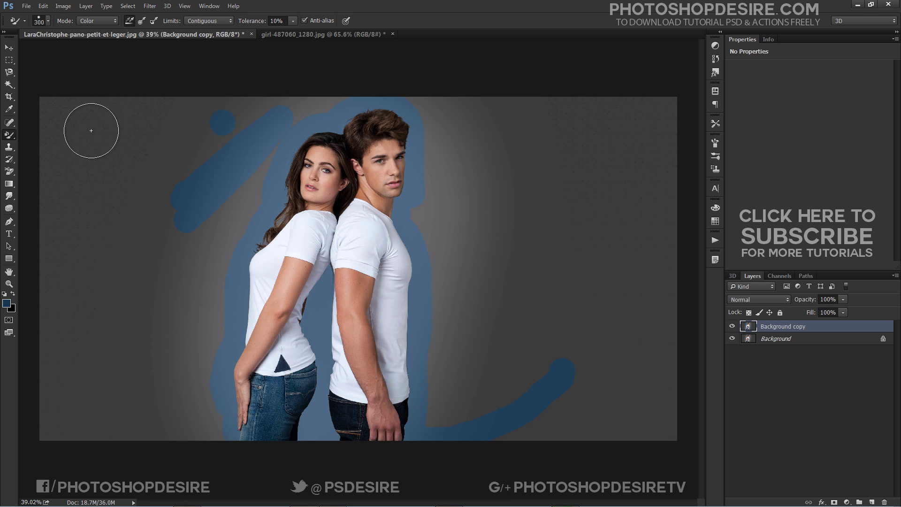
pyautogui.moveTo(56, 117)
pyautogui.mouseDown()
pyautogui.moveTo(72, 431)
pyautogui.moveTo(125, 325)
pyautogui.moveTo(152, 234)
pyautogui.moveTo(192, 238)
pyautogui.moveTo(201, 253)
pyautogui.moveTo(227, 187)
pyautogui.moveTo(127, 160)
pyautogui.moveTo(145, 136)
pyautogui.moveTo(99, 182)
pyautogui.moveTo(111, 118)
pyautogui.moveTo(98, 104)
pyautogui.moveTo(209, 122)
pyautogui.moveTo(244, 99)
pyautogui.moveTo(262, 104)
pyautogui.moveTo(230, 134)
pyautogui.moveTo(260, 152)
pyautogui.moveTo(261, 174)
pyautogui.moveTo(174, 386)
pyautogui.moveTo(137, 426)
pyautogui.moveTo(155, 435)
pyautogui.moveTo(212, 400)
pyautogui.moveTo(213, 344)
pyautogui.moveTo(206, 318)
pyautogui.moveTo(196, 318)
pyautogui.moveTo(194, 156)
pyautogui.moveTo(262, 122)
pyautogui.moveTo(360, 97)
pyautogui.moveTo(428, 100)
pyautogui.moveTo(465, 140)
pyautogui.moveTo(622, 106)
pyautogui.moveTo(639, 133)
pyautogui.moveTo(669, 233)
pyautogui.moveTo(676, 229)
pyautogui.moveTo(671, 421)
pyautogui.moveTo(575, 421)
pyautogui.moveTo(484, 437)
pyautogui.moveTo(675, 435)
pyautogui.moveTo(521, 411)
pyautogui.moveTo(435, 415)
pyautogui.moveTo(442, 232)
pyautogui.moveTo(518, 381)
pyautogui.moveTo(495, 256)
pyautogui.moveTo(579, 273)
pyautogui.moveTo(581, 251)
pyautogui.moveTo(612, 304)
pyautogui.moveTo(512, 136)
pyautogui.moveTo(520, 145)
pyautogui.moveTo(550, 99)
pyautogui.moveTo(496, 115)
pyautogui.moveTo(432, 174)
pyautogui.mouseUp()
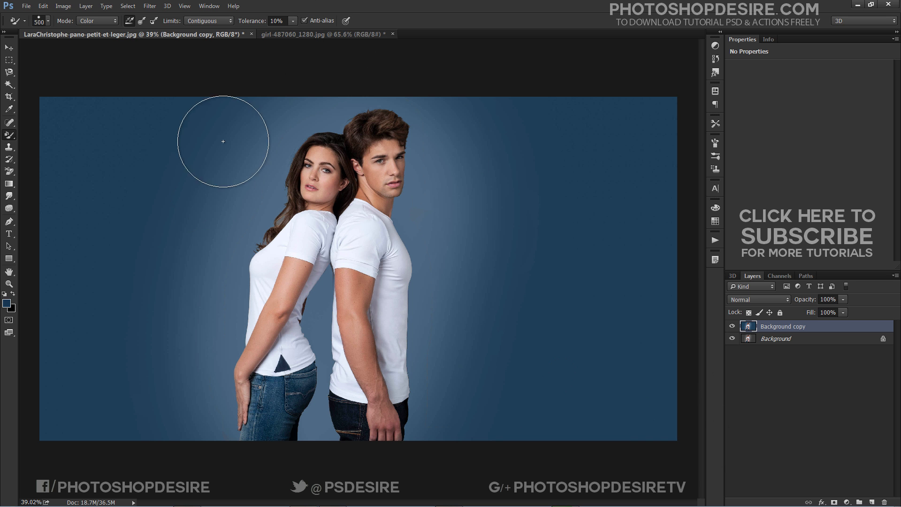
pyautogui.scroll(4, 282, 223)
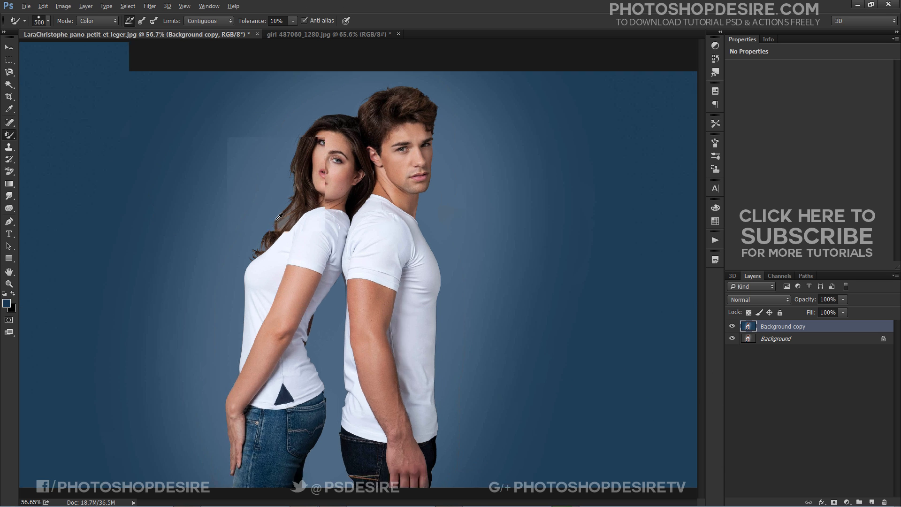
# Shrink the brush to 100 and recolour the backdrop along the woman's hair edge.
pyautogui.press('alt')
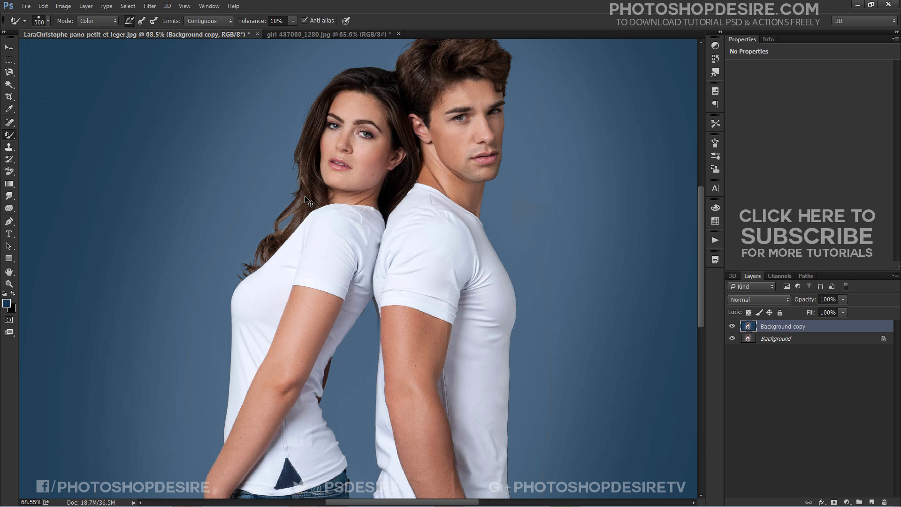
pyautogui.press('[')
pyautogui.press('[')
pyautogui.press('[')
pyautogui.press('[')
pyautogui.press('[')
pyautogui.press('[')
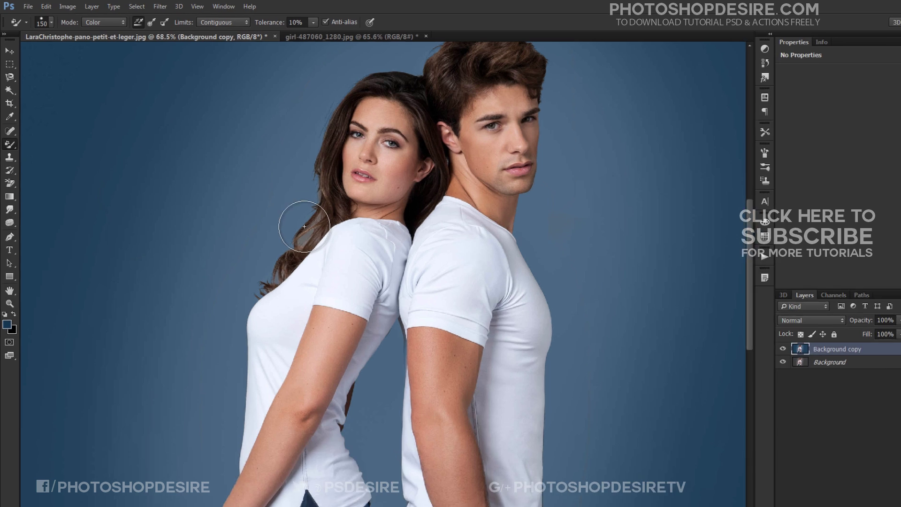
pyautogui.press('[')
pyautogui.press('[')
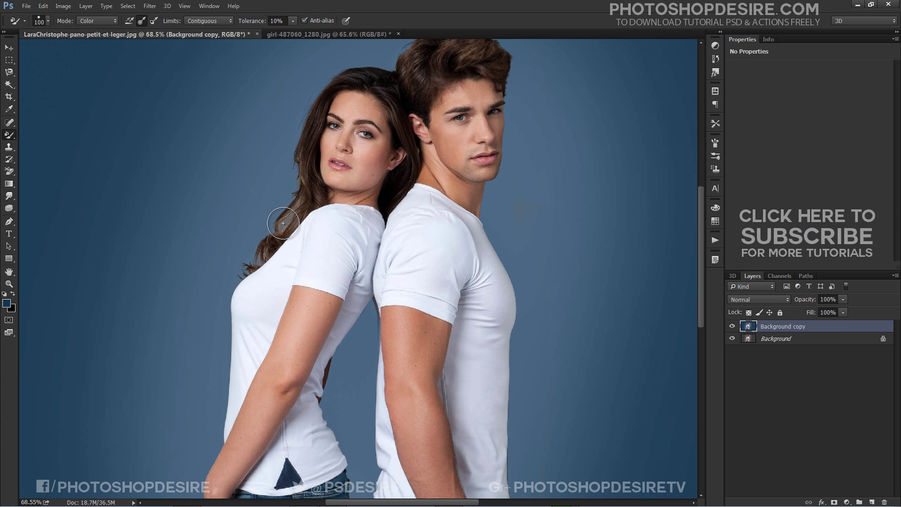
pyautogui.moveTo(296, 197); pyautogui.dragTo(265, 256)
# Hide the Background layer to compare the original grey backdrop.
pyautogui.scroll(-2, 191, 90)
pyautogui.scroll(-3, 191, 92)
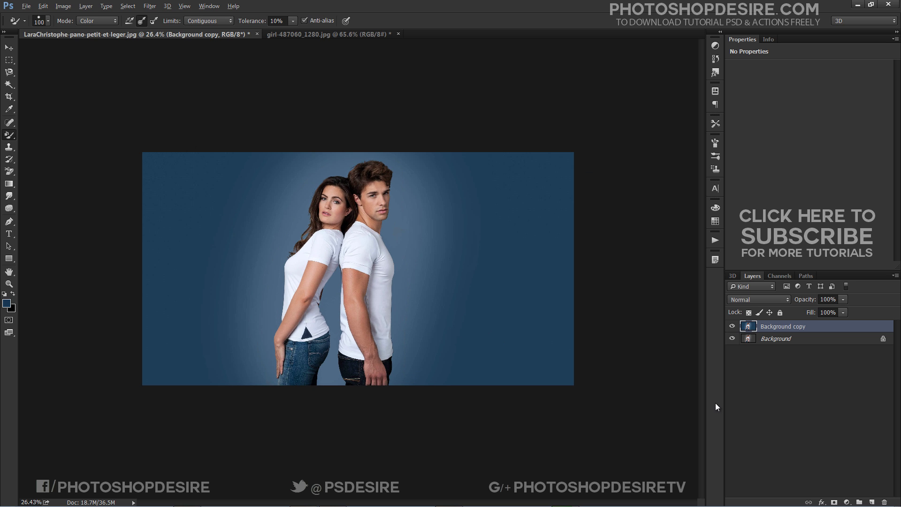
pyautogui.scroll(1, 715, 403)
pyautogui.click(732, 339)
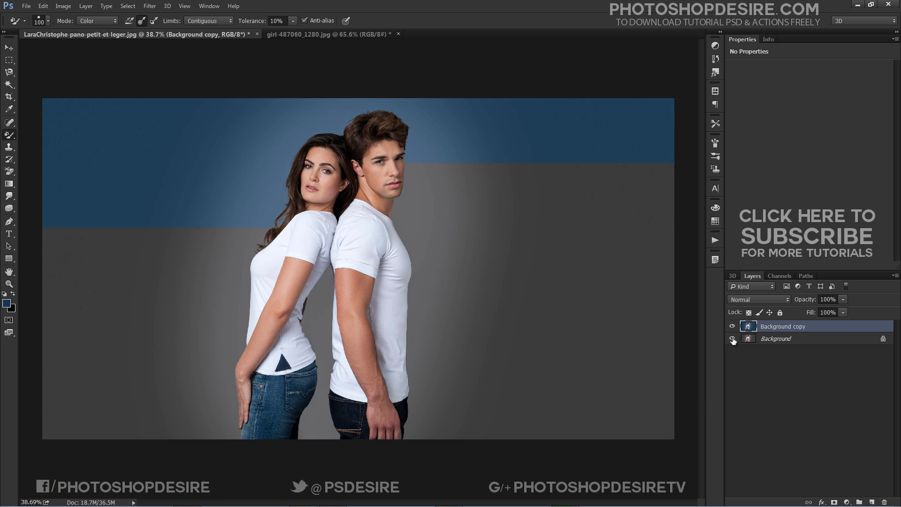
# Duplicate Background copy and flatten the duplicate with Filter > Blur > Average.
pyautogui.rightClick(774, 328)
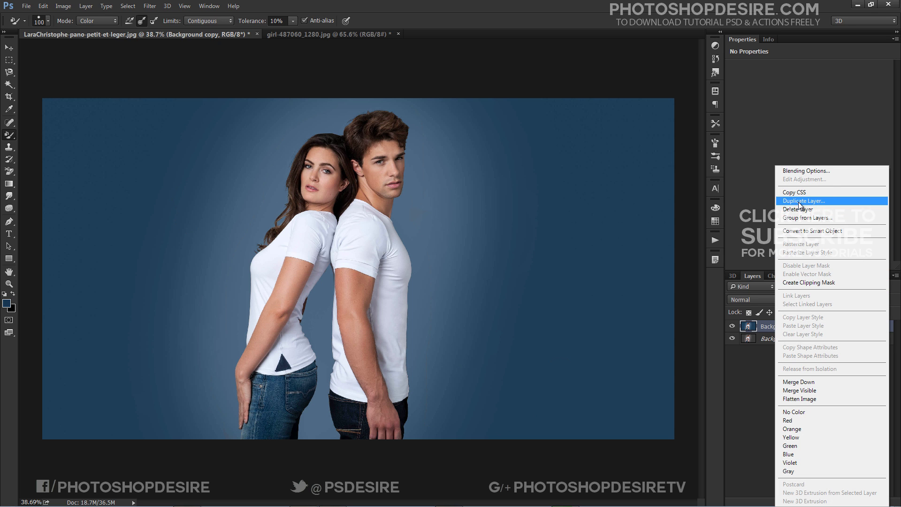
pyautogui.click(799, 202)
pyautogui.click(402, 105)
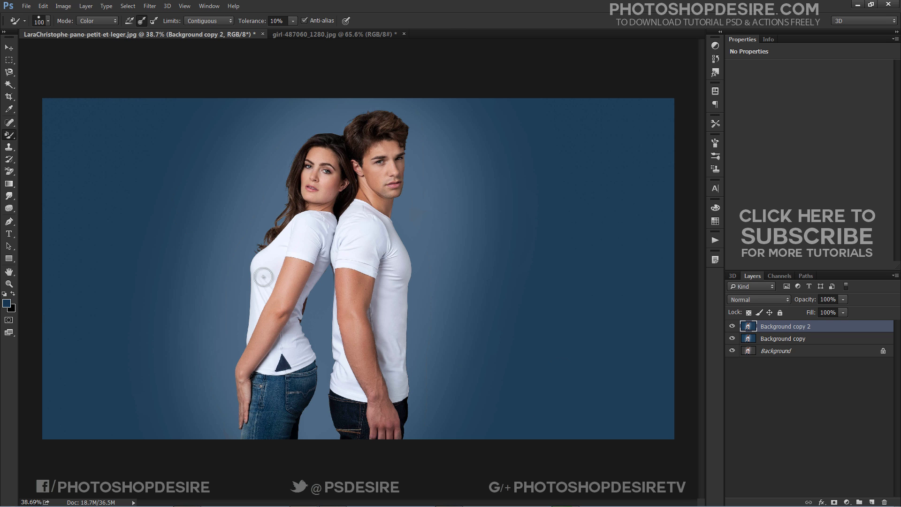
pyautogui.click(6, 50)
pyautogui.click(149, 6)
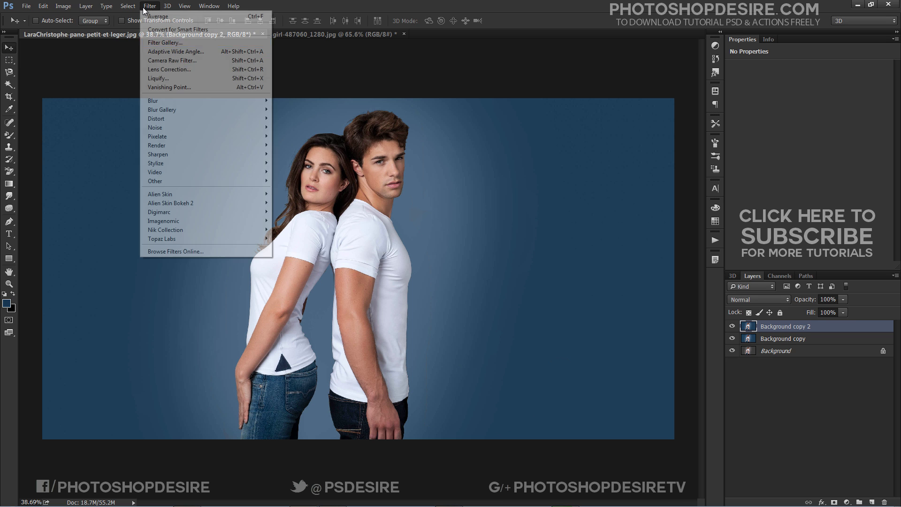
pyautogui.moveTo(240, 100)
pyautogui.click(281, 101)
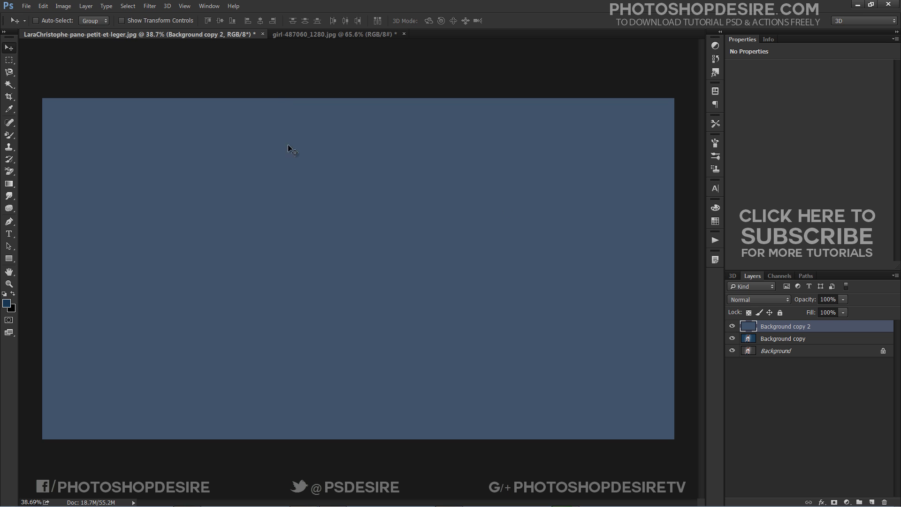
# Set the averaged layer to Color blend mode at 10% opacity.
pyautogui.click(754, 301)
pyautogui.click(753, 285)
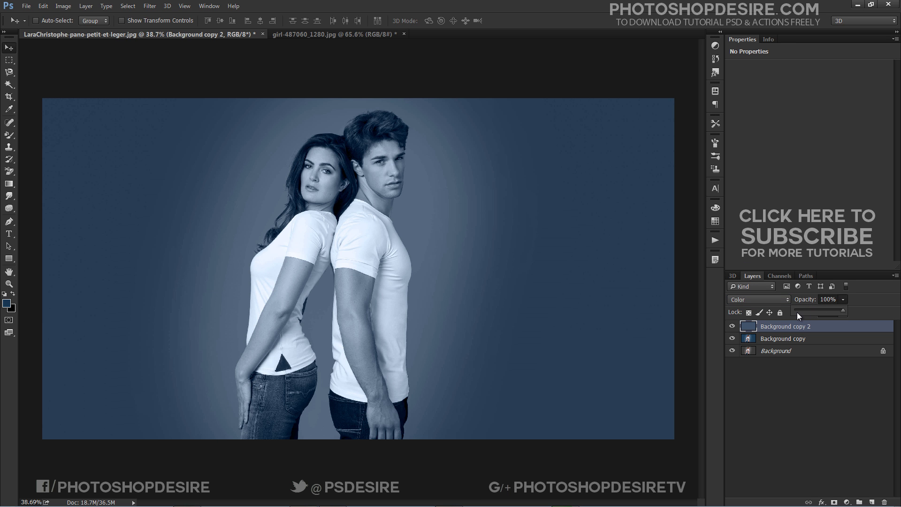
pyautogui.click(798, 311)
pyautogui.click(732, 351)
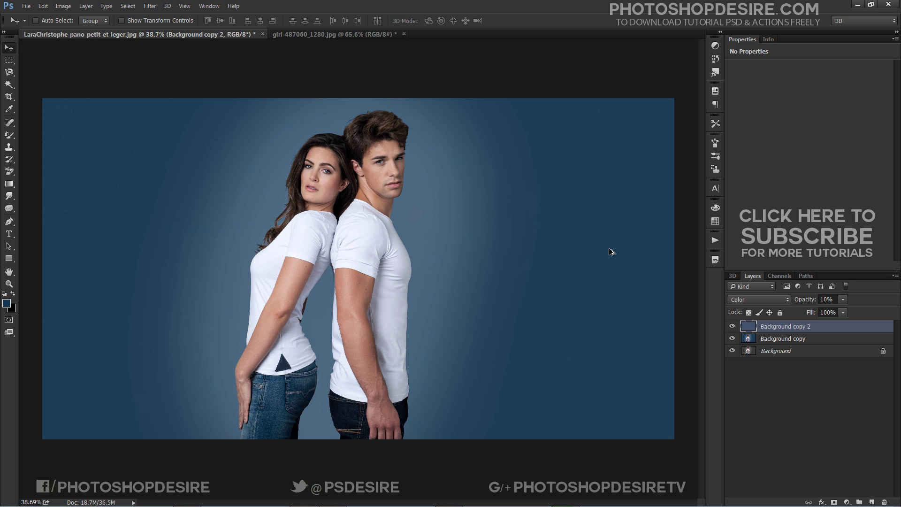
# Toggle between the original grey photo and the blue-tinted result to compare.
pyautogui.click(833, 443)
pyautogui.scroll(-2, 496, 300)
pyautogui.scroll(1, 486, 304)
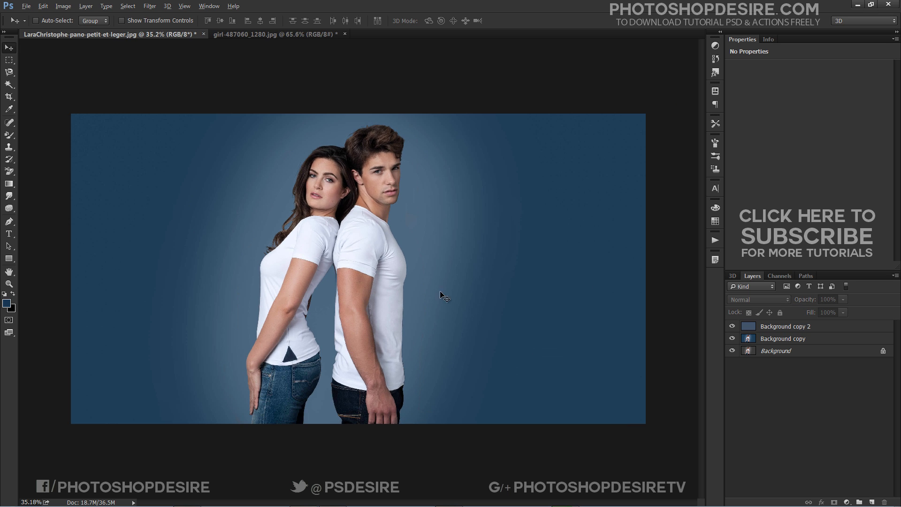
pyautogui.keyDown('alt'); pyautogui.click(732, 352); pyautogui.keyUp('alt')
pyautogui.keyDown('alt'); pyautogui.click(732, 352); pyautogui.keyUp('alt')
pyautogui.keyDown('alt'); pyautogui.click(732, 352); pyautogui.keyUp('alt')
pyautogui.keyDown('alt'); pyautogui.click(732, 352); pyautogui.keyUp('alt')
pyautogui.keyDown('alt'); pyautogui.click(732, 352); pyautogui.keyUp('alt')
pyautogui.keyDown('alt'); pyautogui.click(732, 352); pyautogui.keyUp('alt')
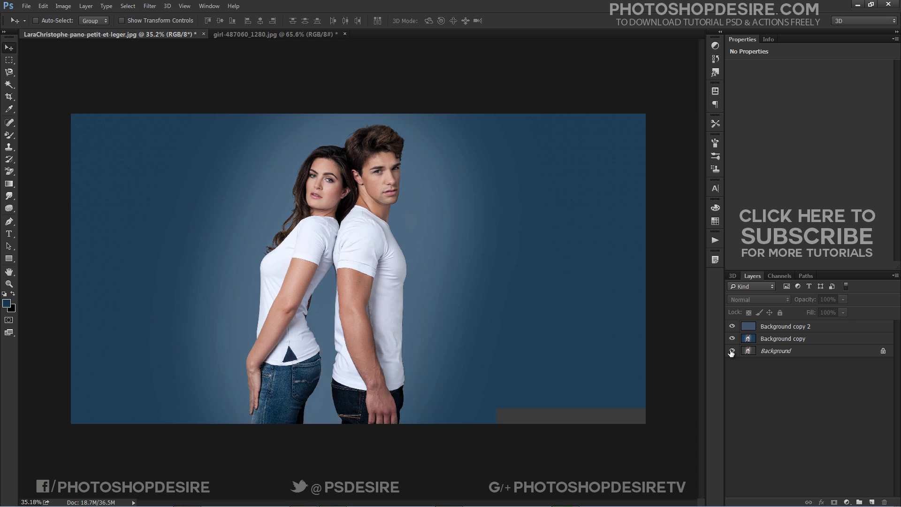